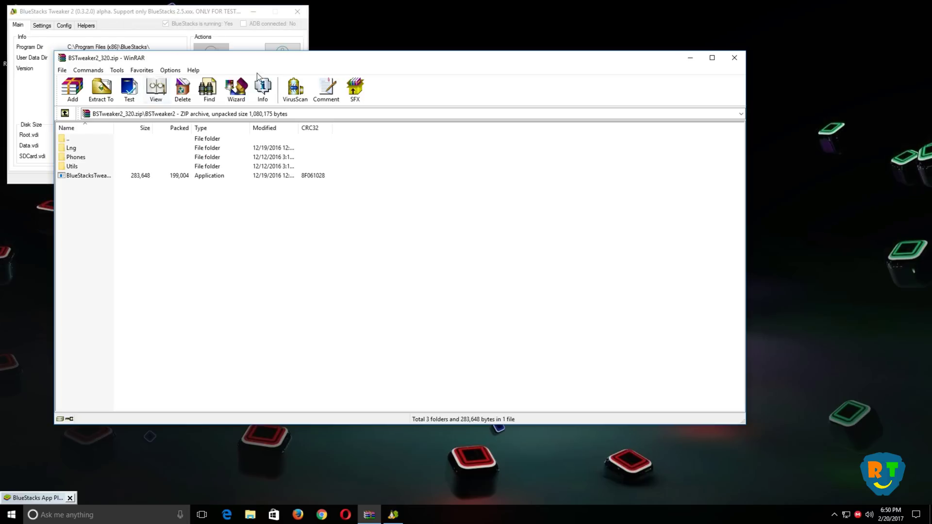
# Close the WinRAR archive window, restore the BlueStacks App Player window and move it away from BlueStacks Tweaker
pyautogui.click(740, 55)
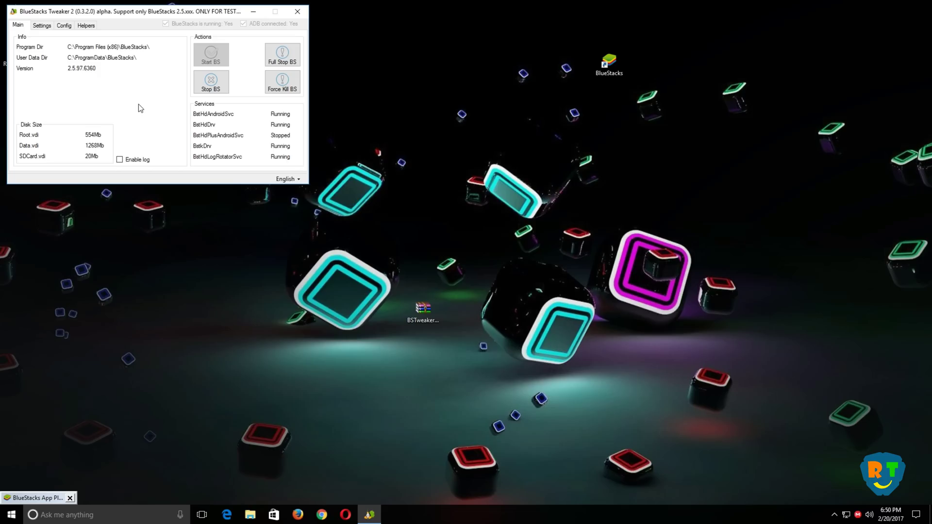
pyautogui.rightClick(34, 500)
pyautogui.click(39, 428)
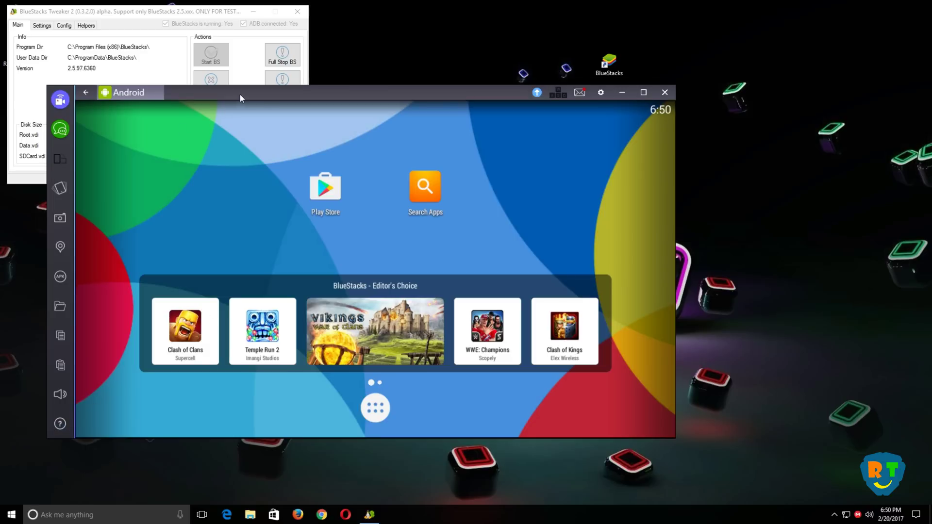
pyautogui.moveTo(240, 94); pyautogui.dragTo(392, 86)
# Switch to BlueStacks Tweaker and apply the Root for BlueStacks patch from its helper functions
pyautogui.click(215, 15)
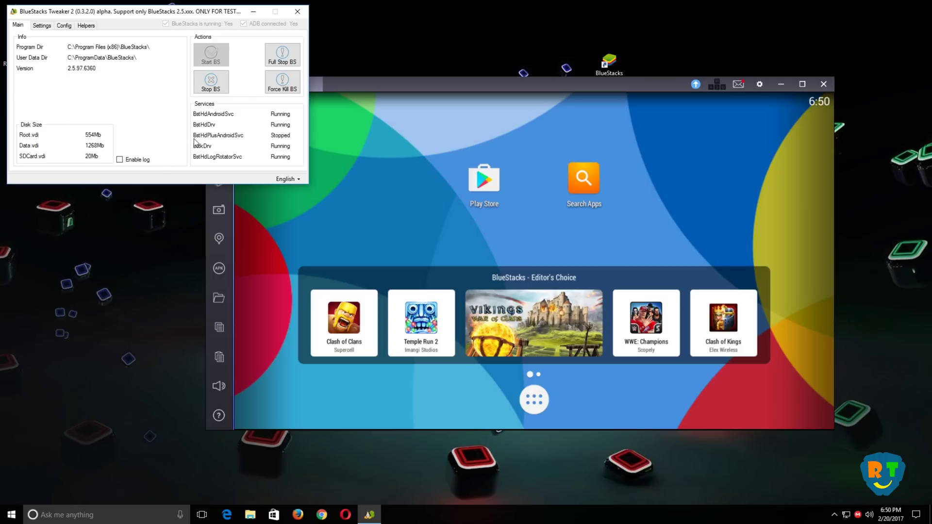
pyautogui.click(149, 304)
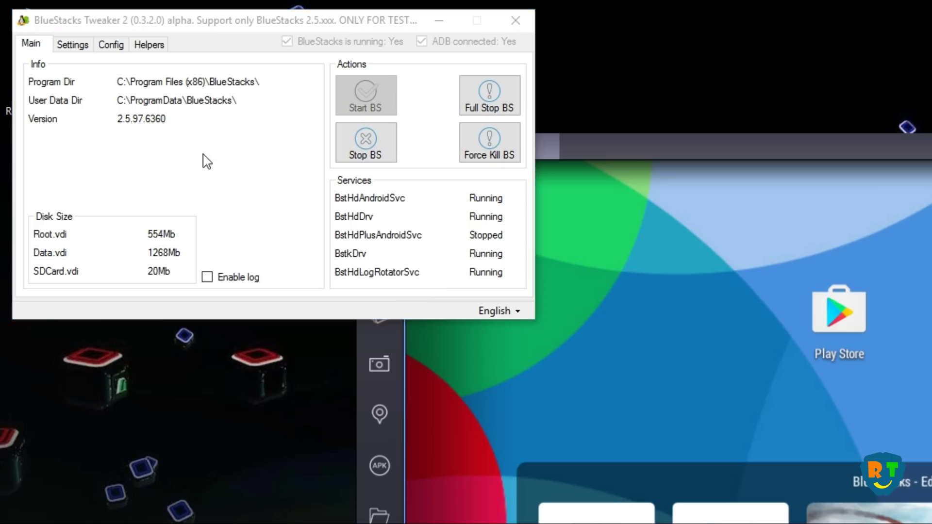
pyautogui.click(159, 46)
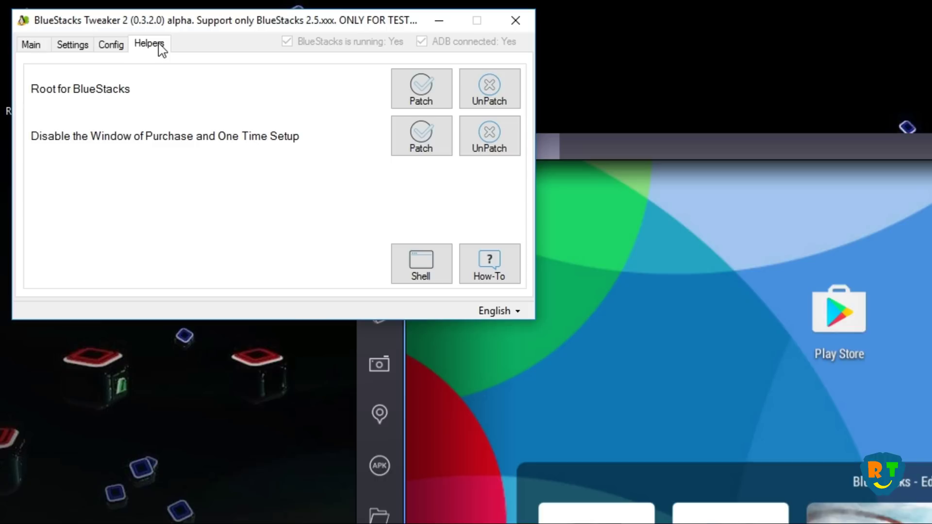
pyautogui.click(419, 96)
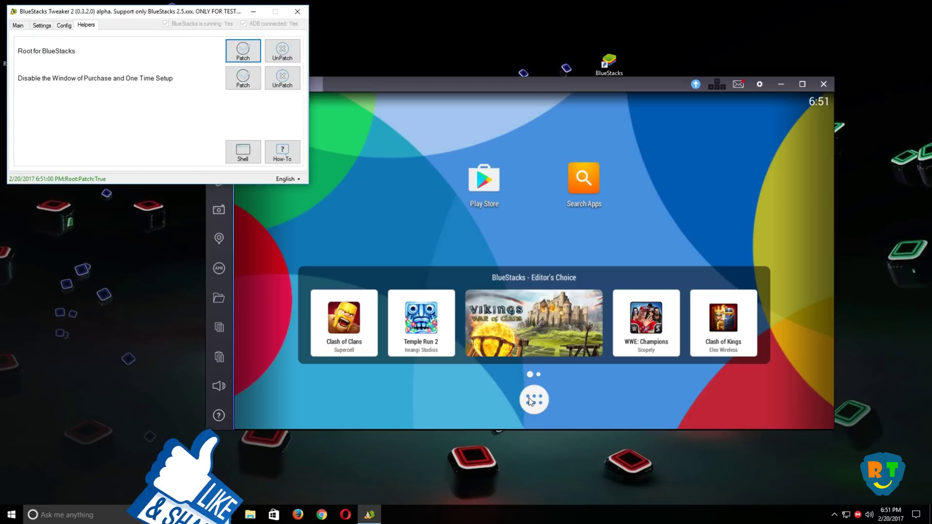
# Check the emulator's root status with the Root Check app in BlueStacks, and return to the Android home screen
pyautogui.click(528, 397)
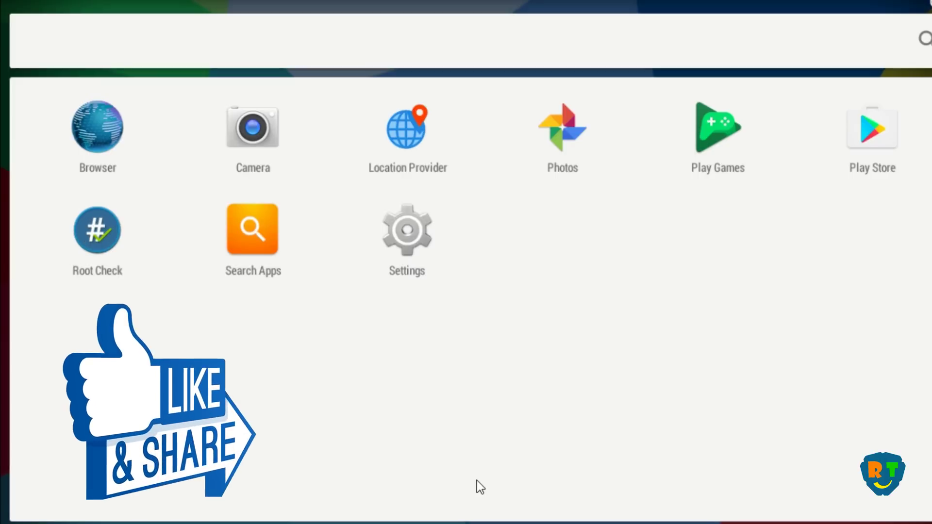
pyautogui.click(104, 232)
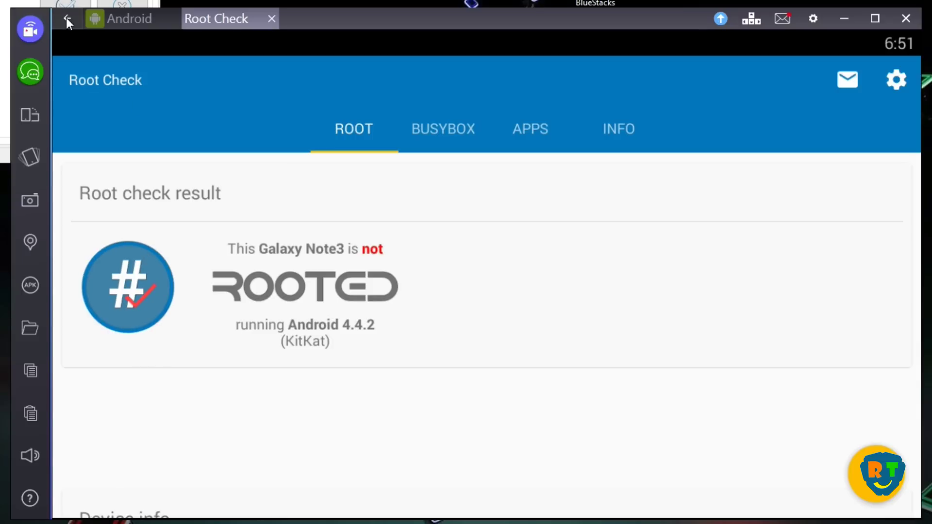
pyautogui.click(66, 17)
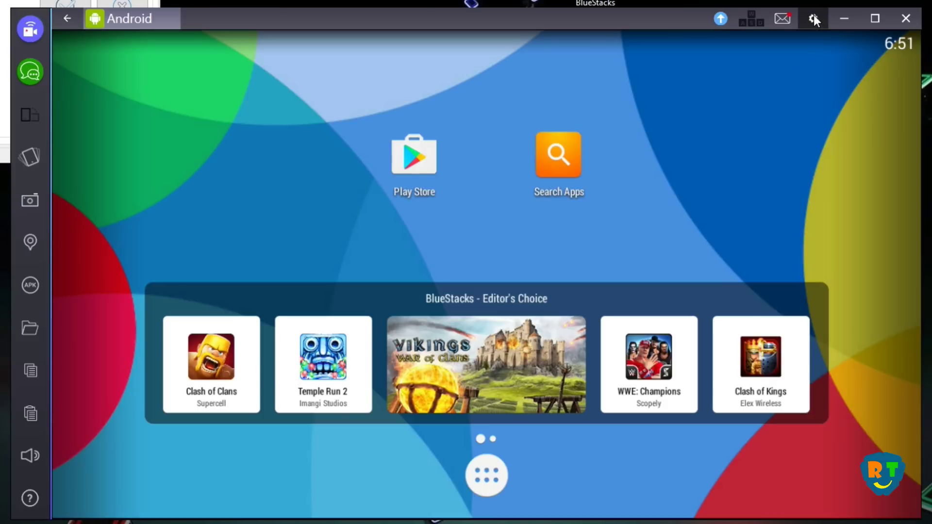
# Restart BlueStacks after applying the root patch
pyautogui.click(813, 18)
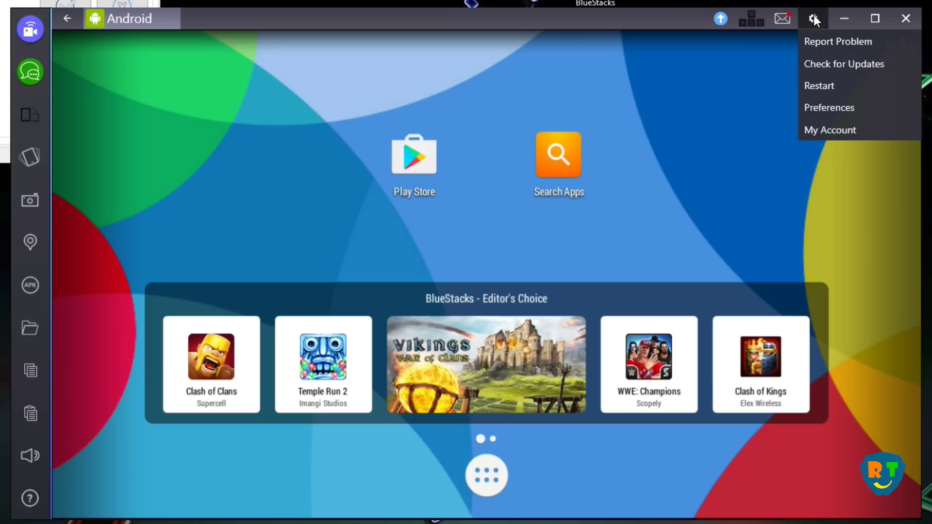
pyautogui.click(831, 86)
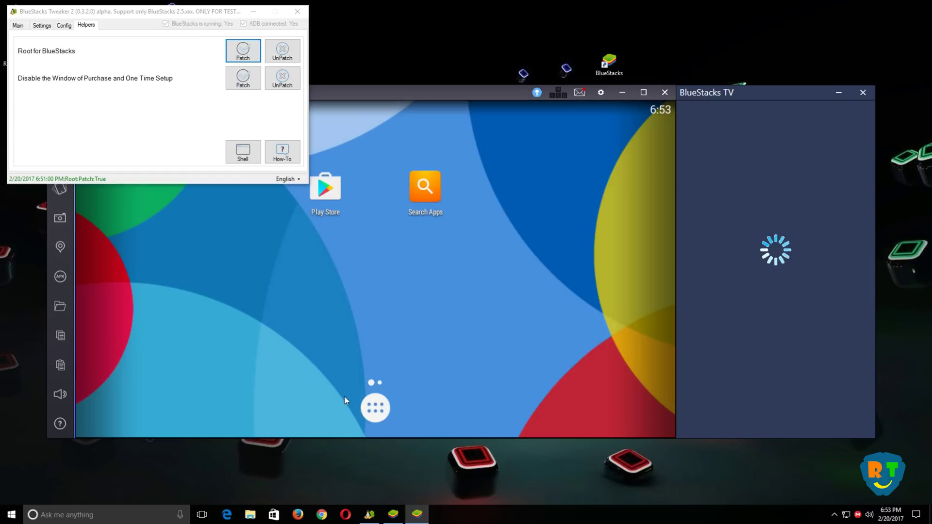
# Run Root Check again on the restarted emulator to verify root access, and return to the home screen
pyautogui.click(372, 401)
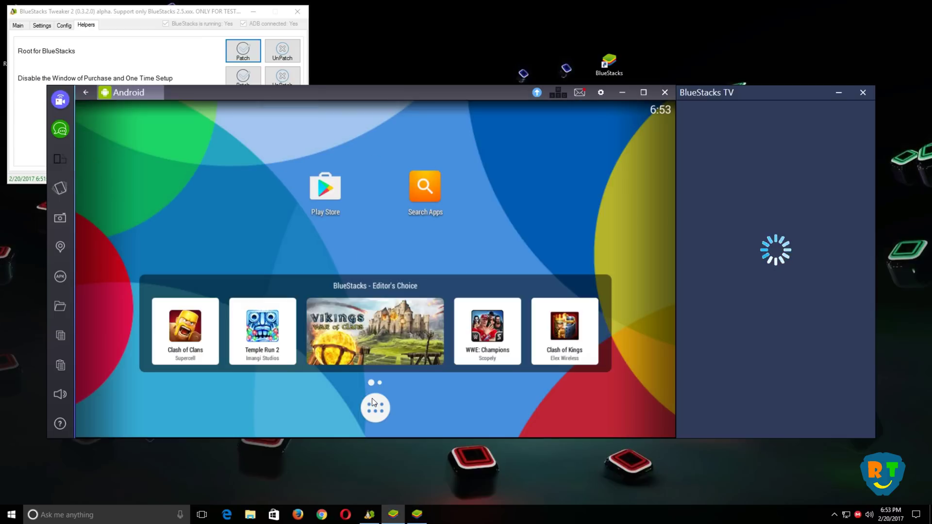
pyautogui.click(374, 402)
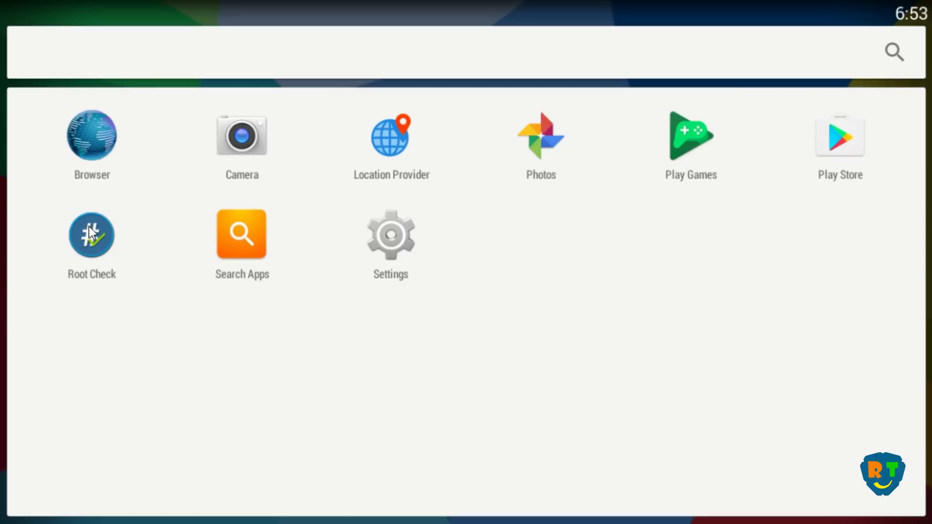
pyautogui.click(90, 232)
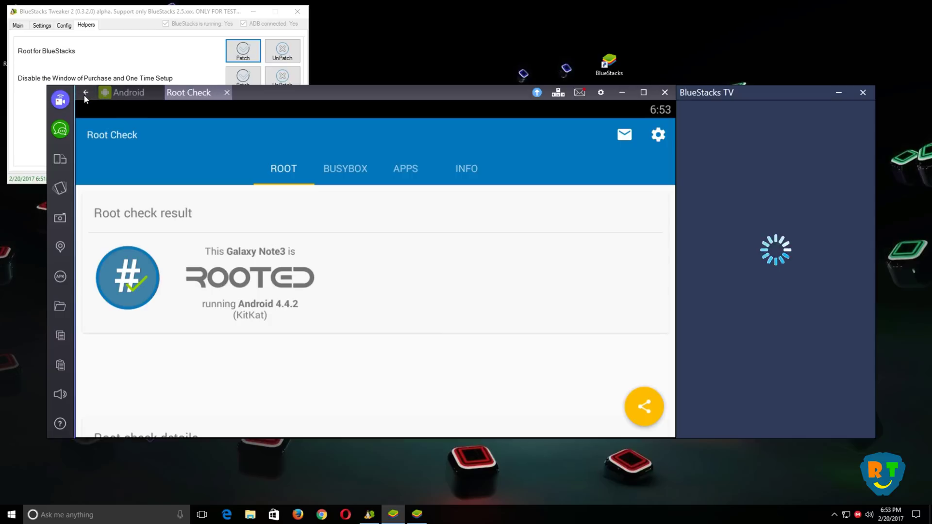
pyautogui.click(85, 94)
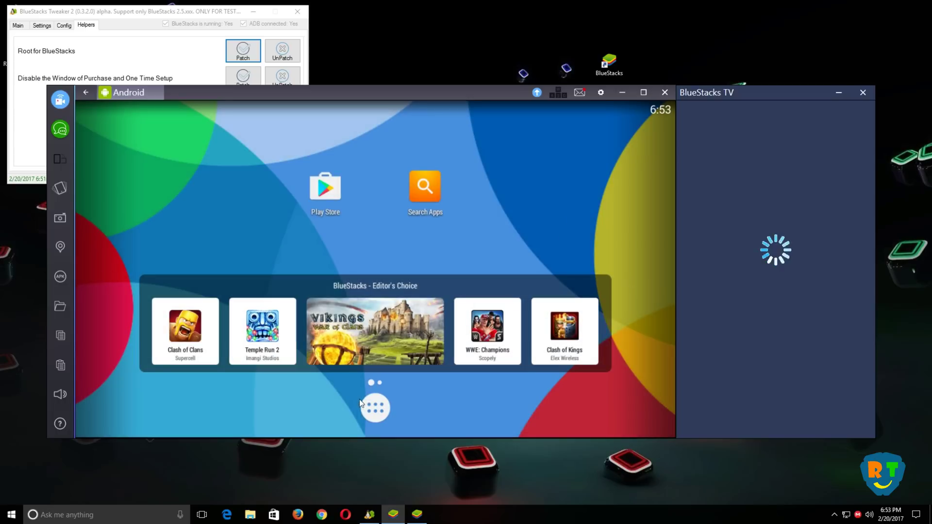
# Search the Play Store for "supersu" and open the page of the SuperSU app by Chainfire
pyautogui.click(373, 406)
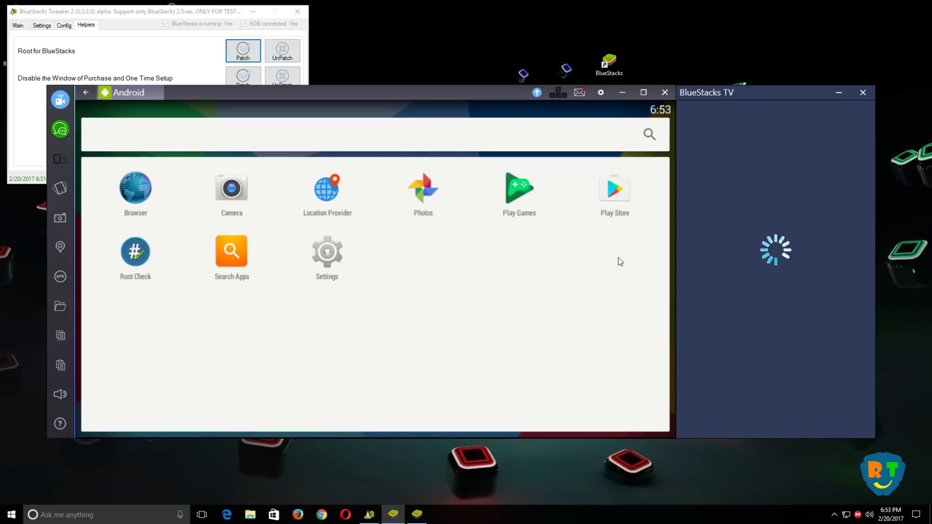
pyautogui.click(838, 148)
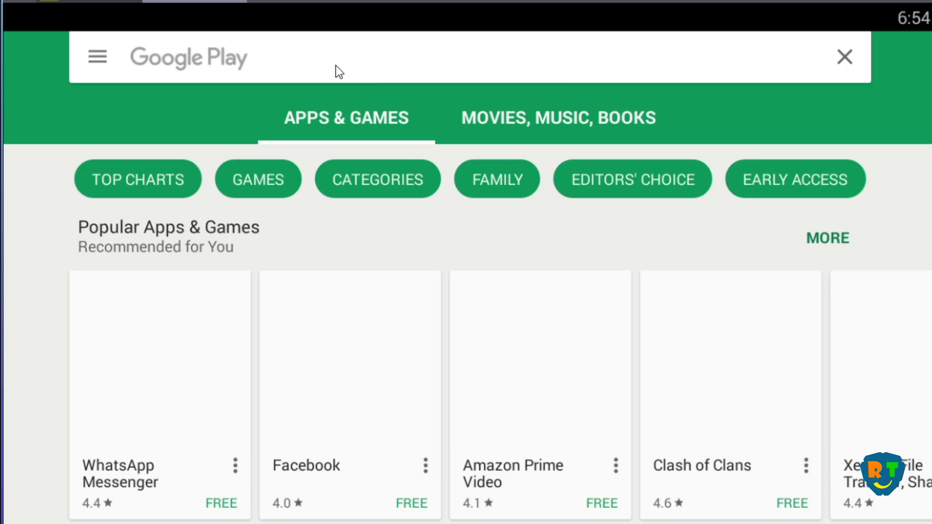
pyautogui.click(336, 65)
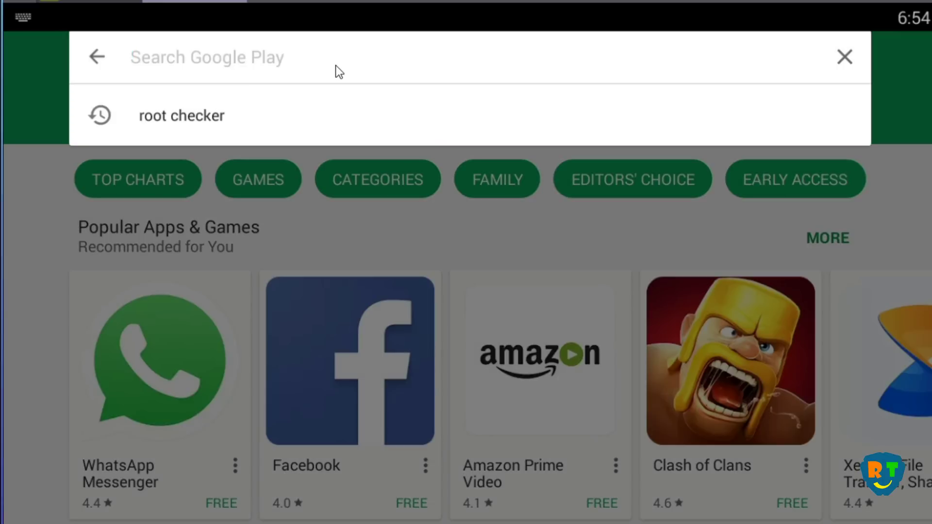
pyautogui.write('sp0')
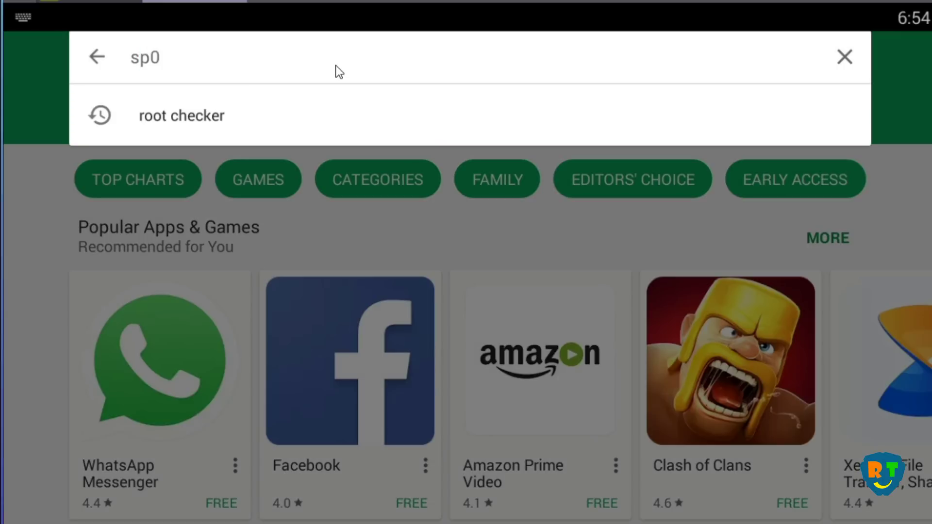
pyautogui.press('BackSpace')
pyautogui.press('BackSpace')
pyautogui.write('upersu')
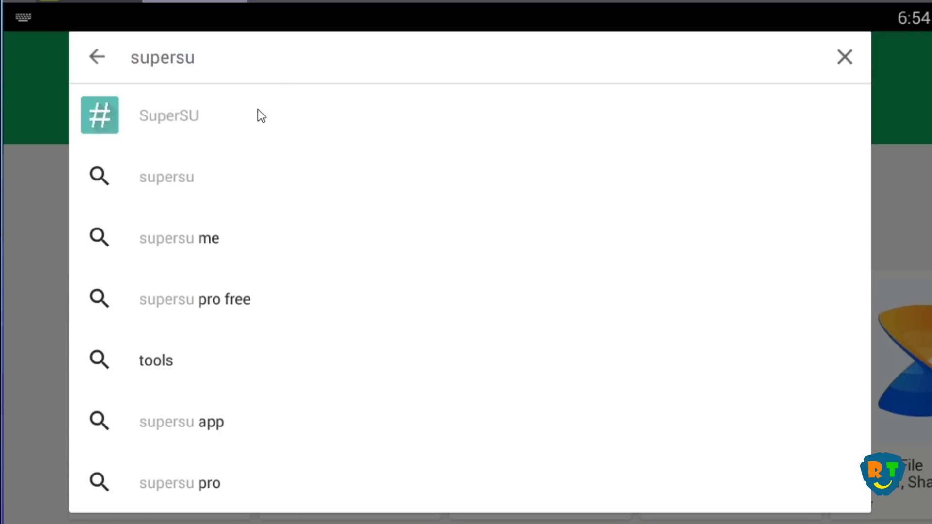
pyautogui.click(258, 112)
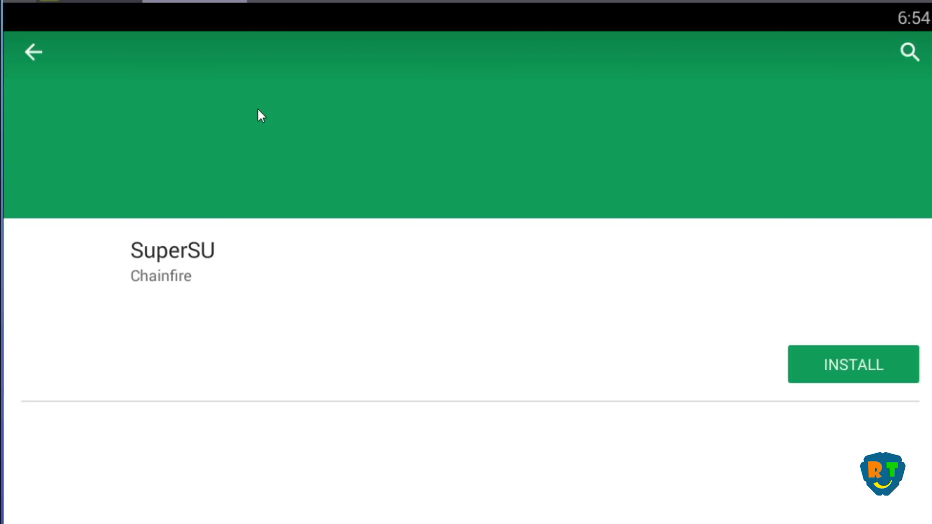
# Install SuperSU from its Play Store page and launch it
pyautogui.click(834, 374)
pyautogui.click(651, 374)
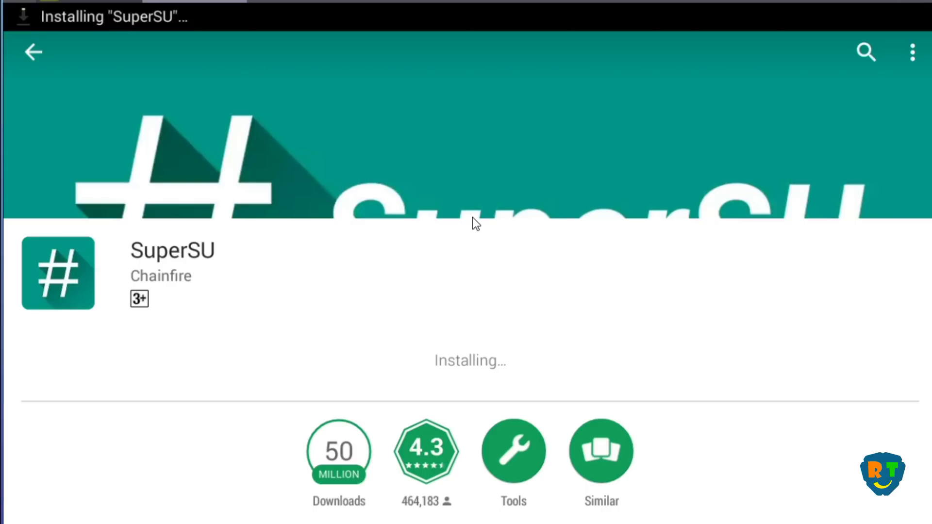
pyautogui.click(825, 361)
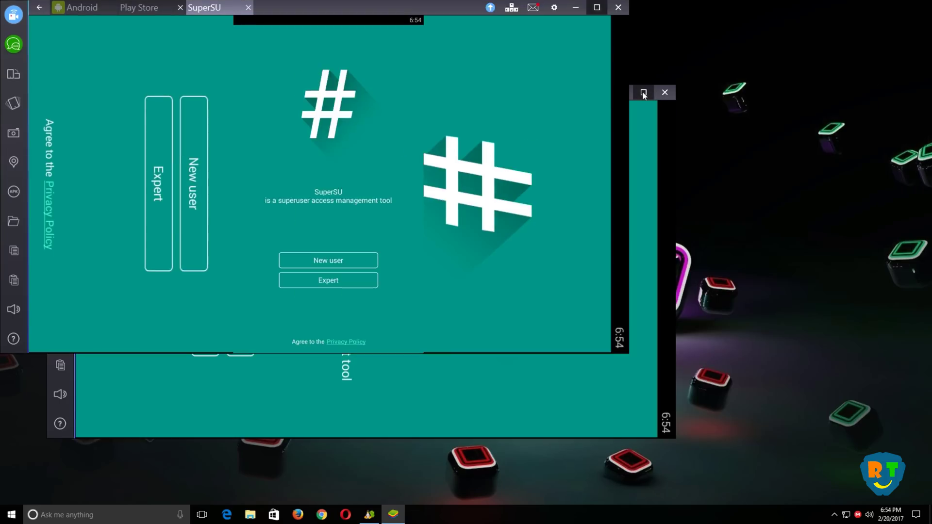
# Maximize the emulator window, start SuperSU as an Expert user and decline the Follow me offer
pyautogui.click(643, 92)
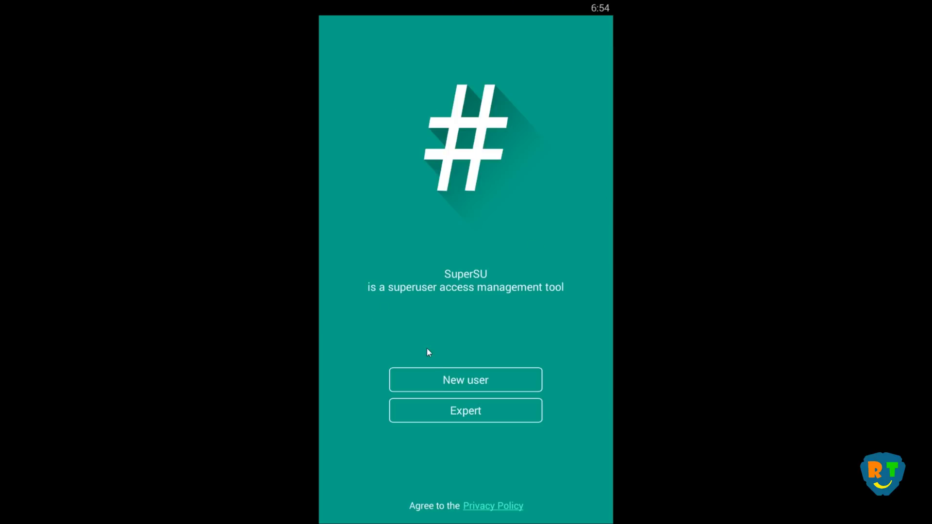
pyautogui.click(463, 409)
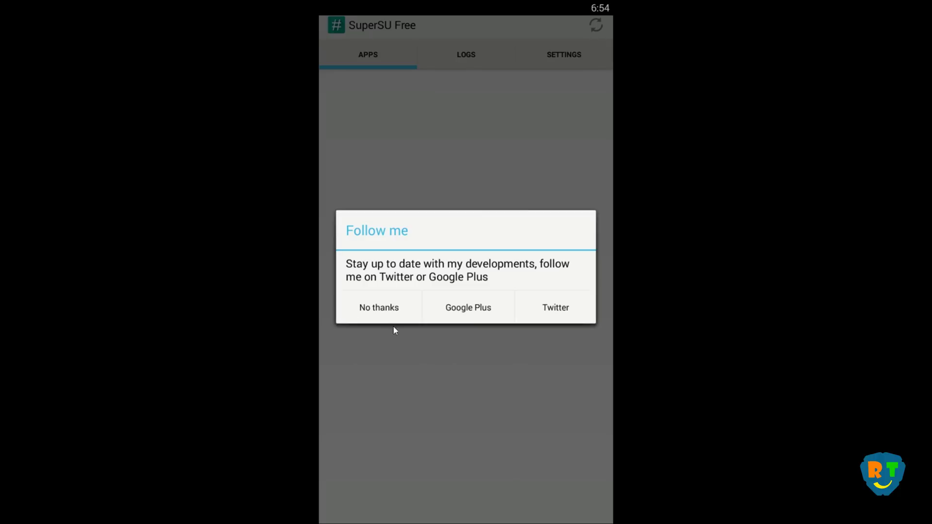
pyautogui.click(371, 311)
# Update the SU binary in SuperSU and dismiss the reboot recommendation without rebooting
pyautogui.click(534, 313)
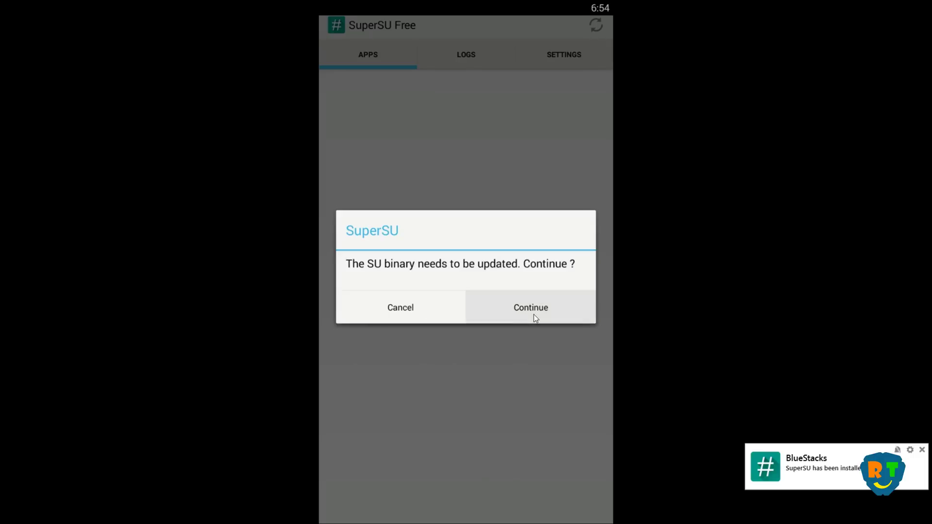
pyautogui.click(413, 319)
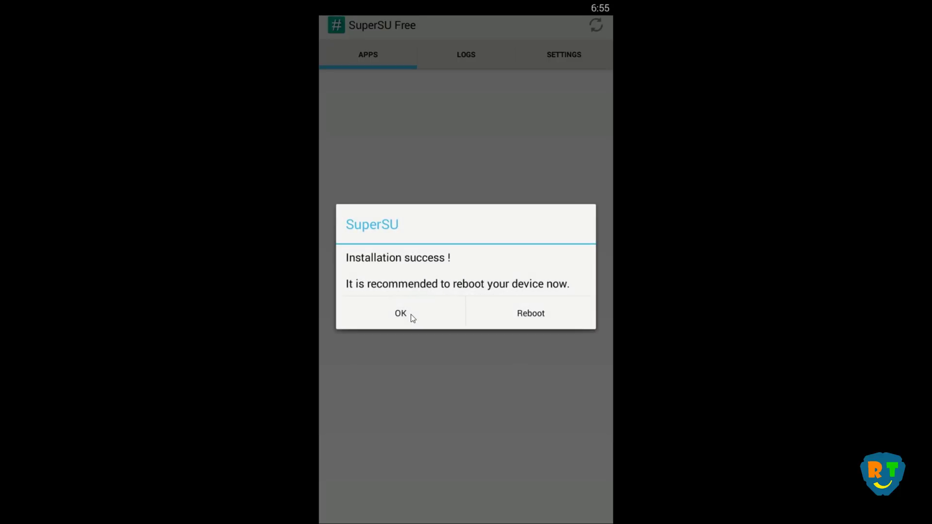
pyautogui.click(393, 319)
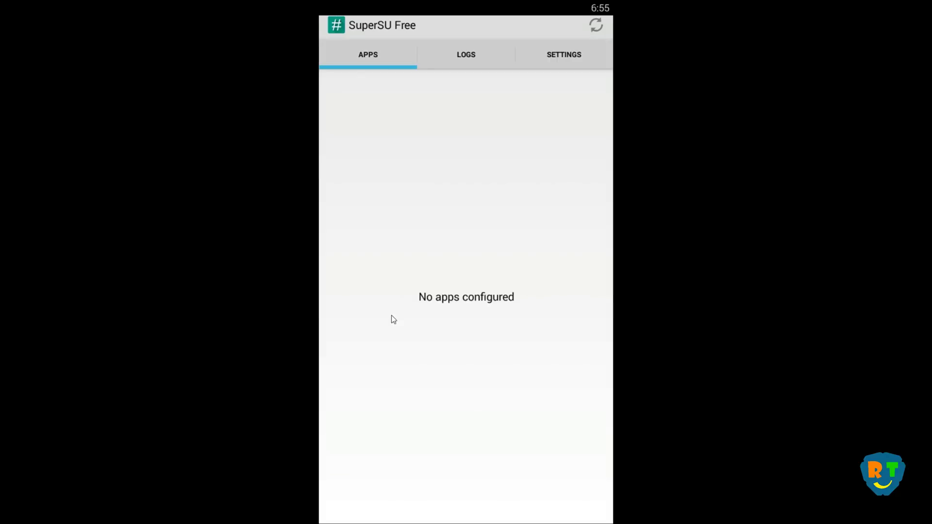
# Install SuperSU into /system from its settings, continue past the reboot notice, and restore the emulator window to its smaller size
pyautogui.click(579, 48)
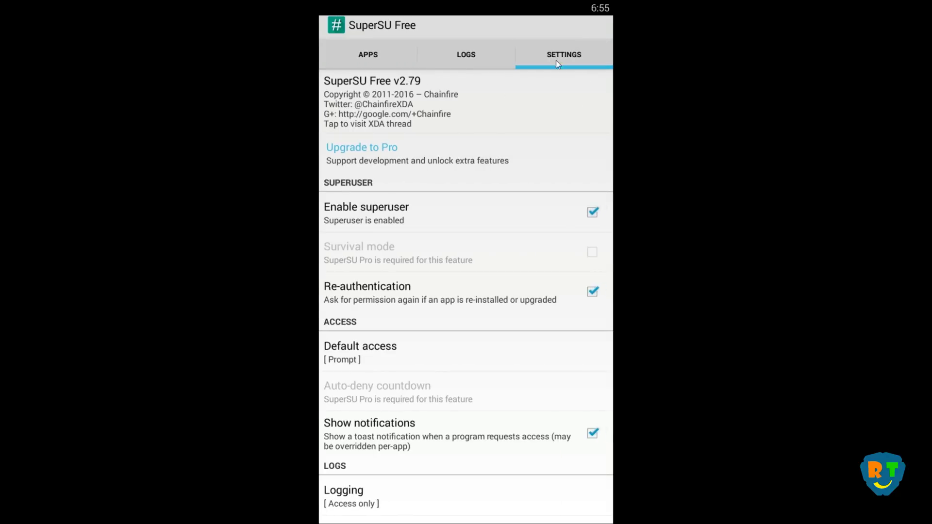
pyautogui.moveTo(450, 383); pyautogui.dragTo(432, 161)
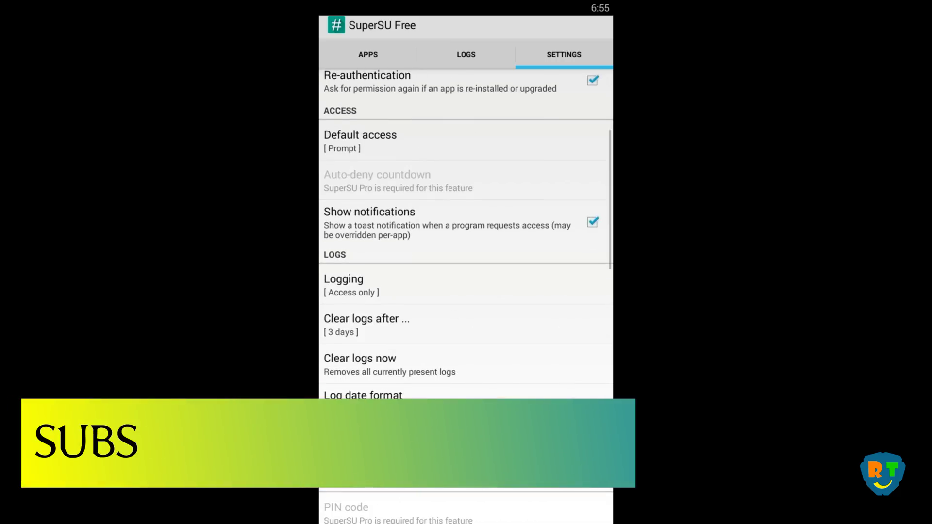
pyautogui.scroll(-3, 463, 265)
pyautogui.scroll(-3, 464, 264)
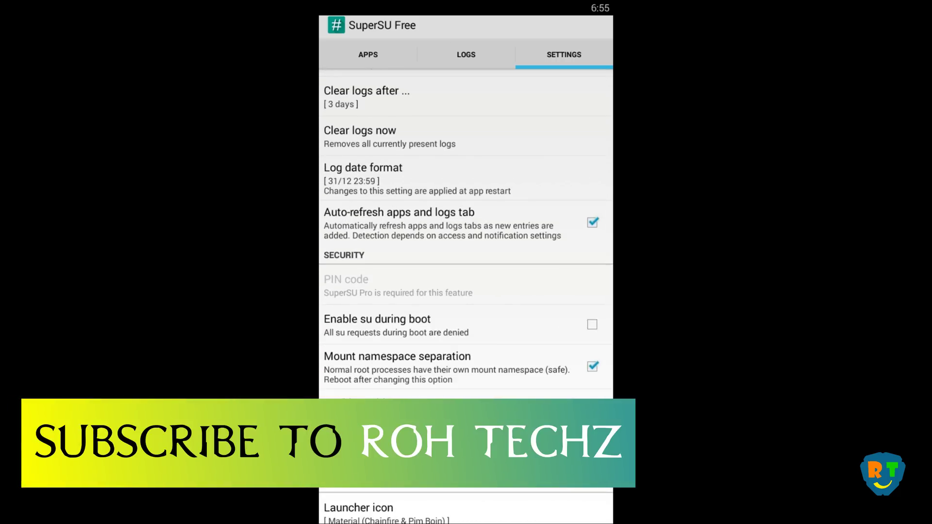
pyautogui.scroll(-5, 447, 243)
pyautogui.scroll(-3, 429, 195)
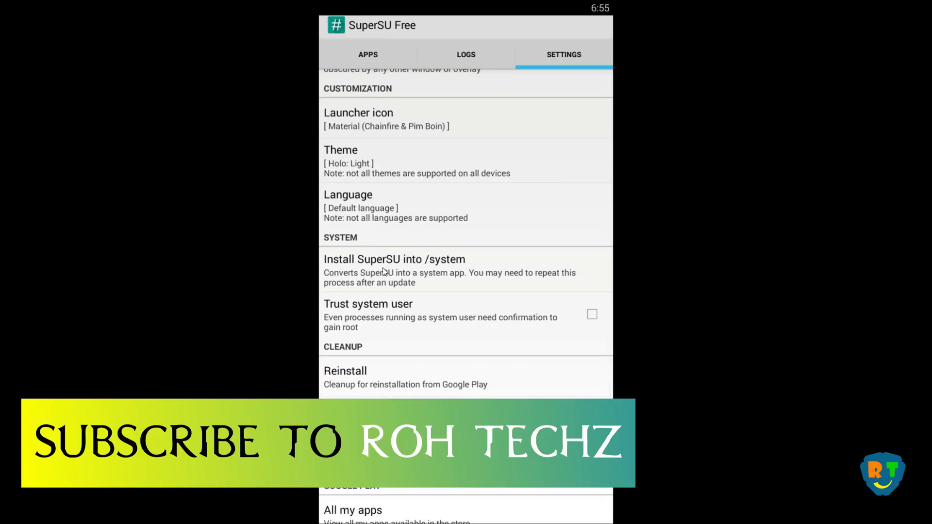
pyautogui.click(396, 273)
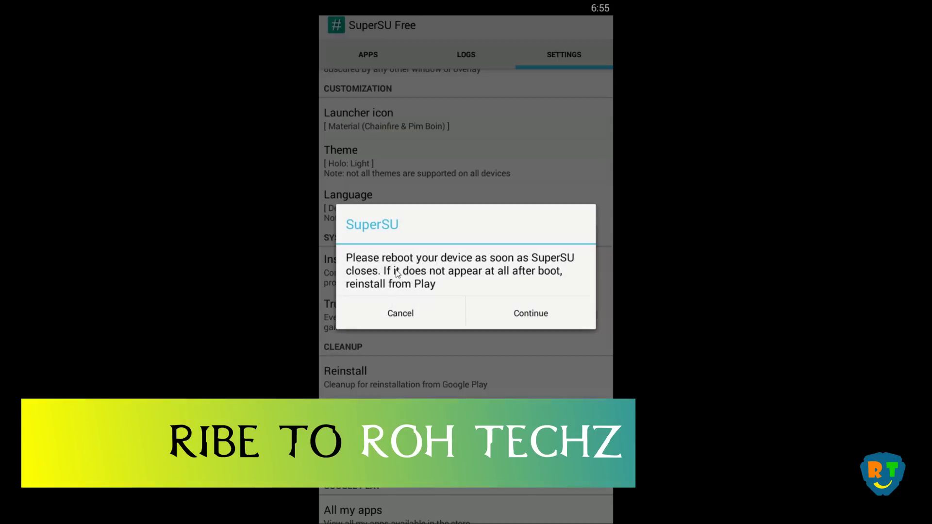
pyautogui.click(526, 315)
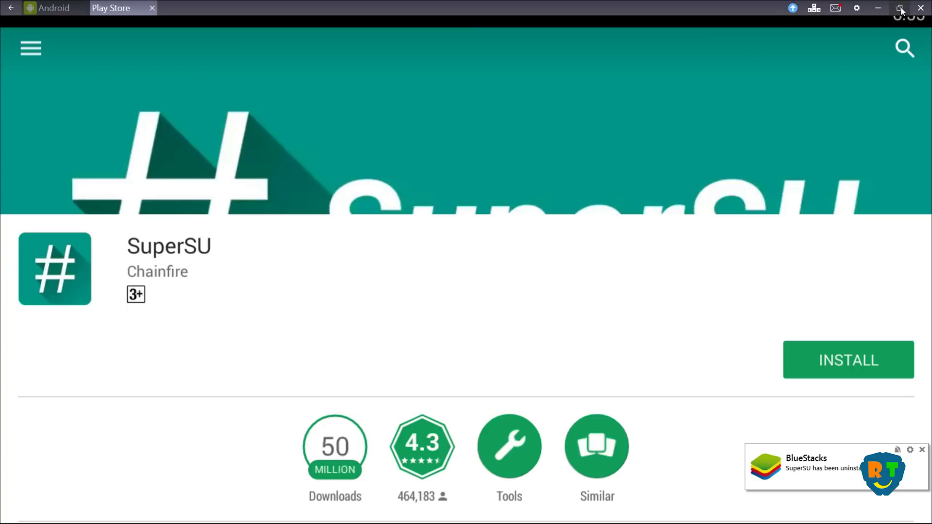
pyautogui.click(901, 6)
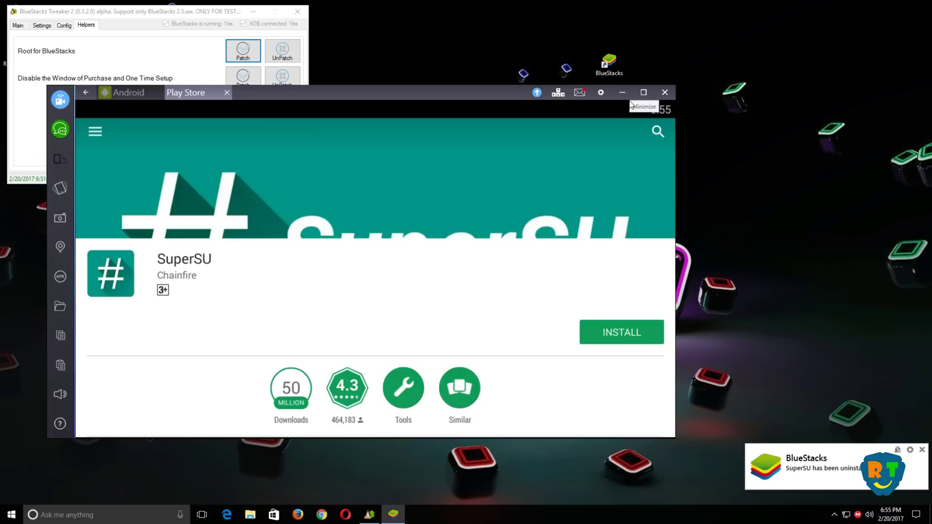
# Restart BlueStacks and close the BlueStacks TV side pane while it loads
pyautogui.click(600, 93)
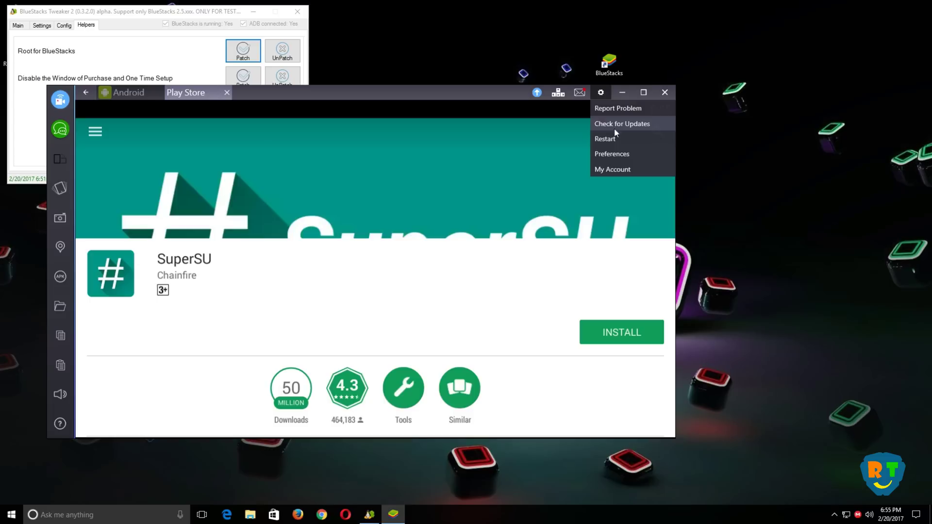
pyautogui.click(604, 138)
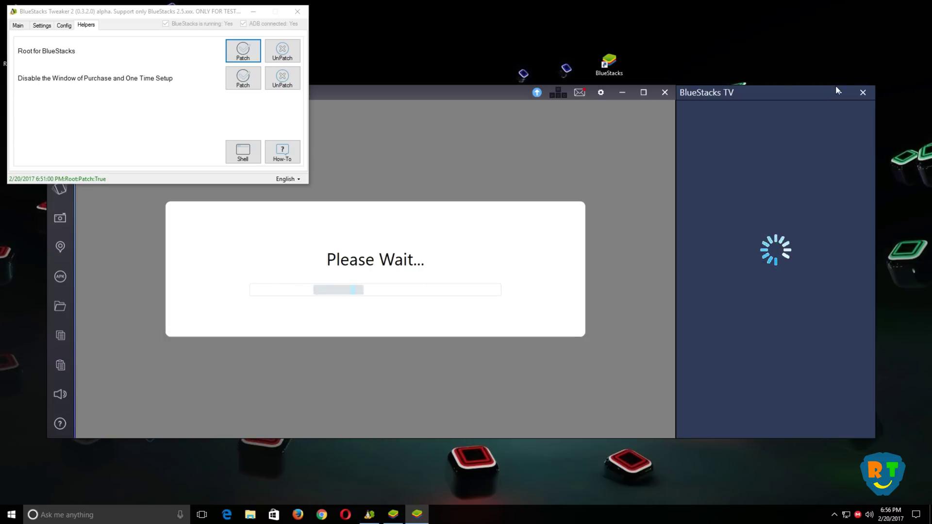
pyautogui.click(863, 93)
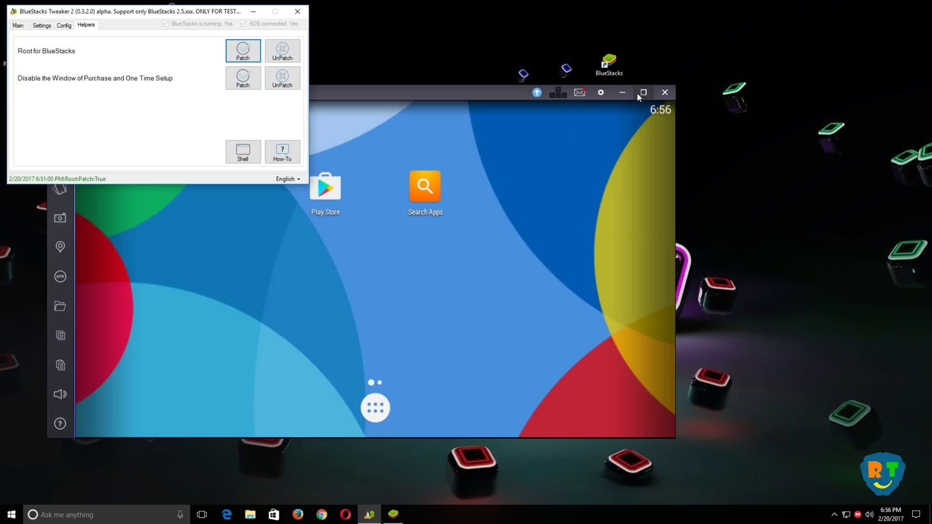
# Maximize the emulator, launch Root Check from the installed apps and grant its superuser request
pyautogui.click(642, 92)
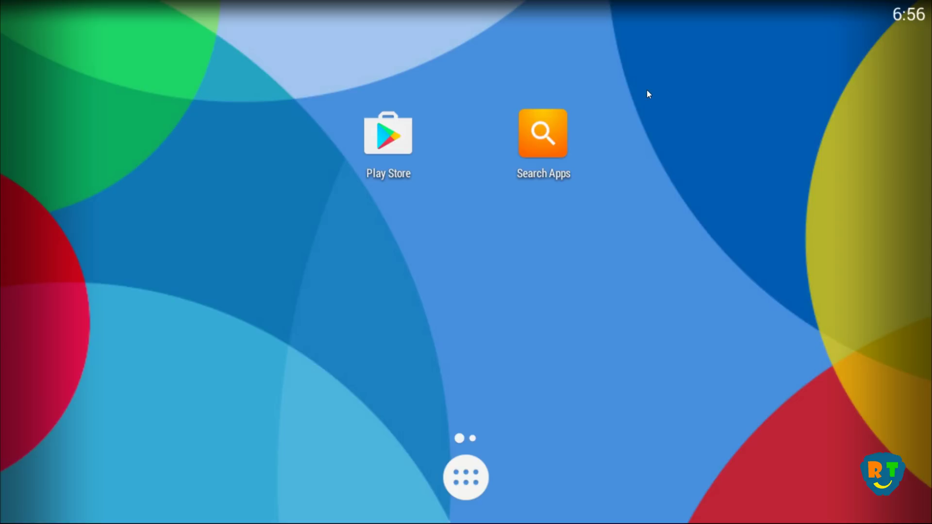
pyautogui.click(459, 480)
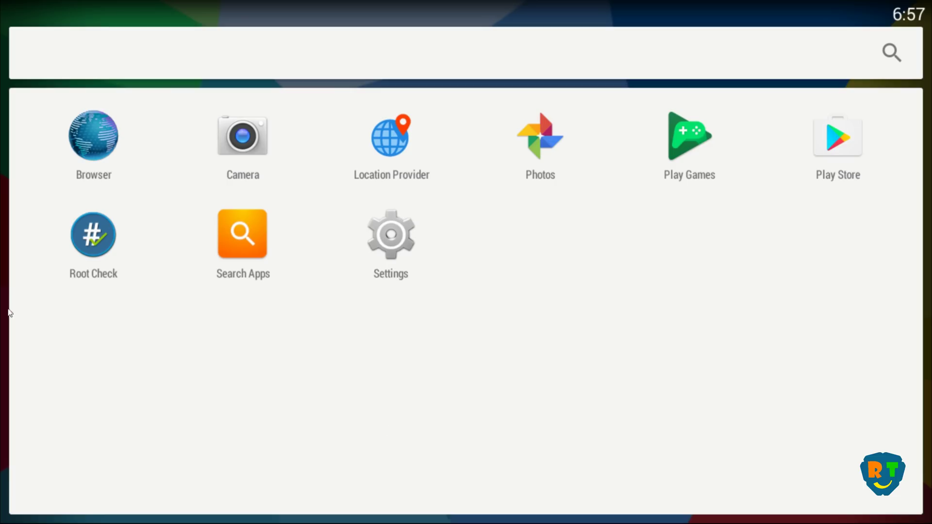
pyautogui.click(88, 244)
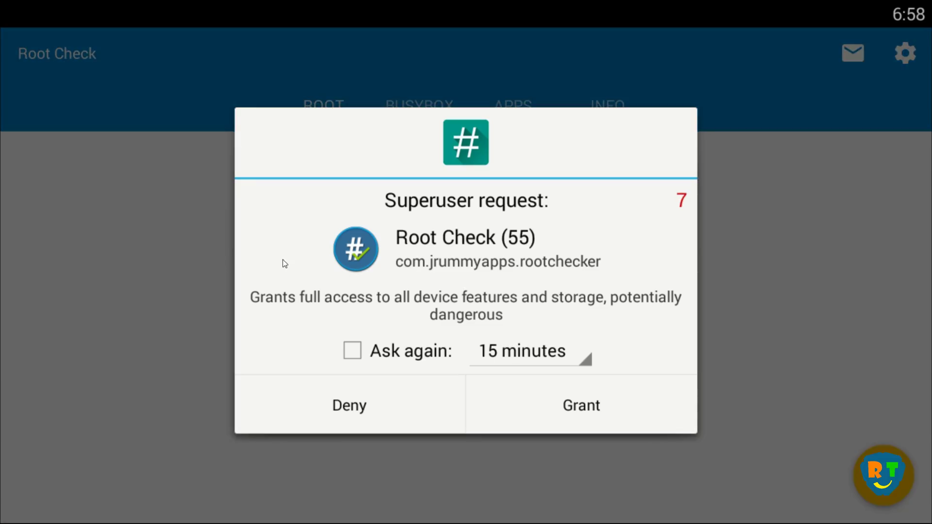
pyautogui.click(570, 403)
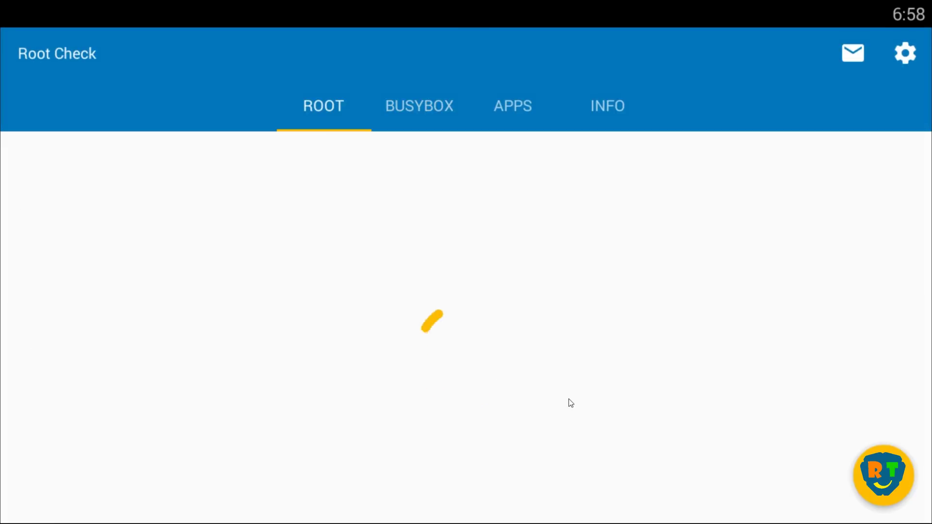